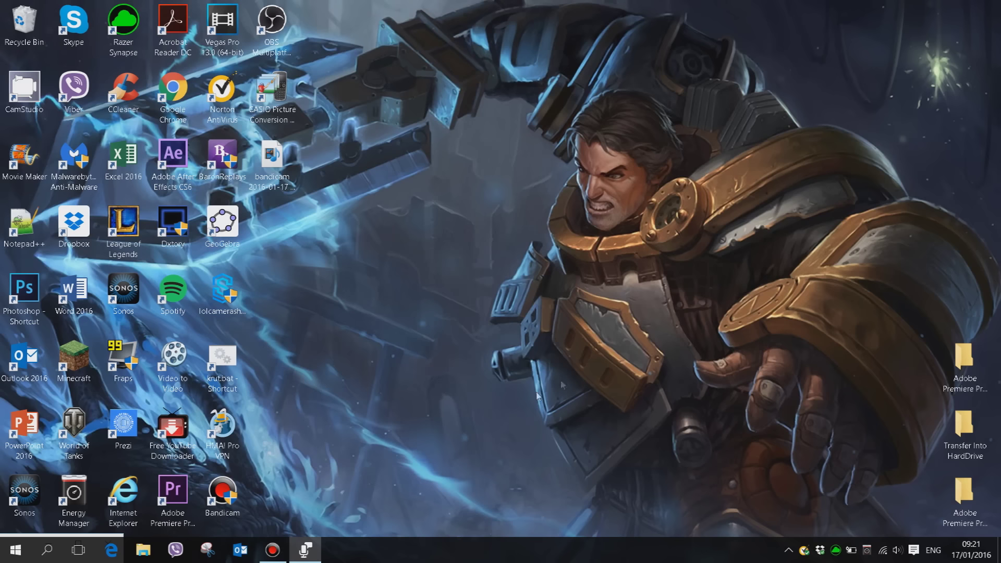
# Search Windows for 'Energy' and launch Lenovo Energy Manager from the results.
pyautogui.click(47, 550)
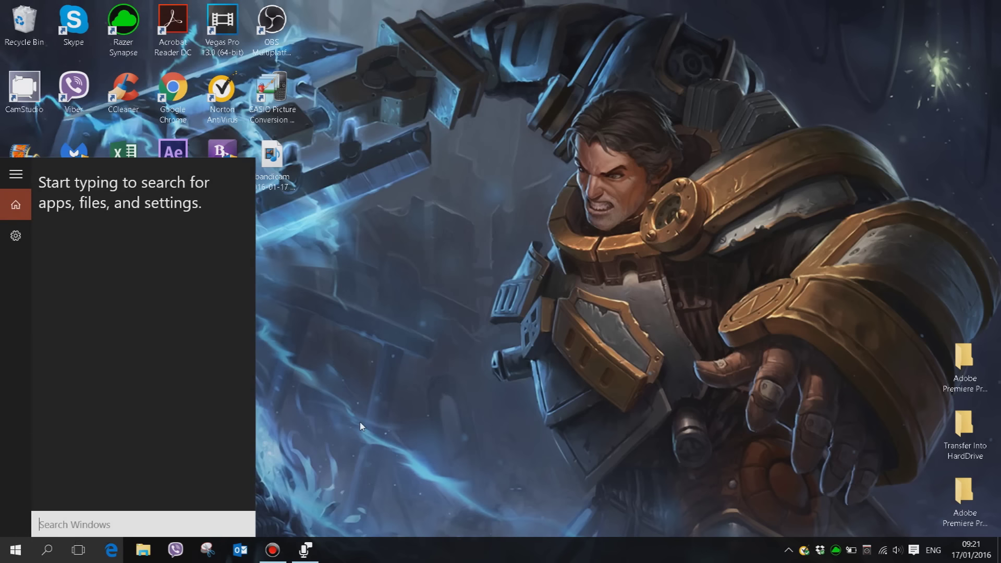
pyautogui.write('Ener')
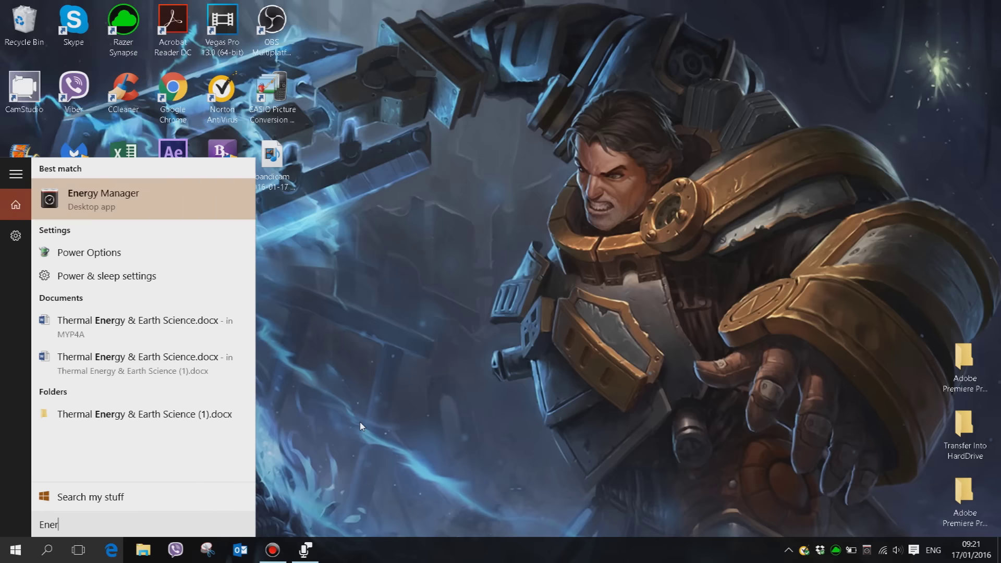
pyautogui.write('gy')
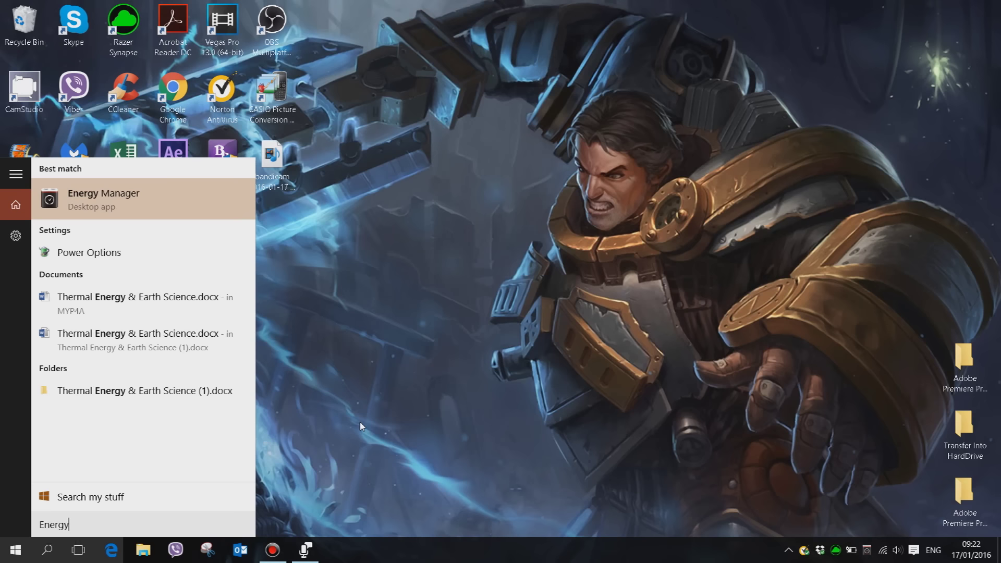
pyautogui.press('Return')
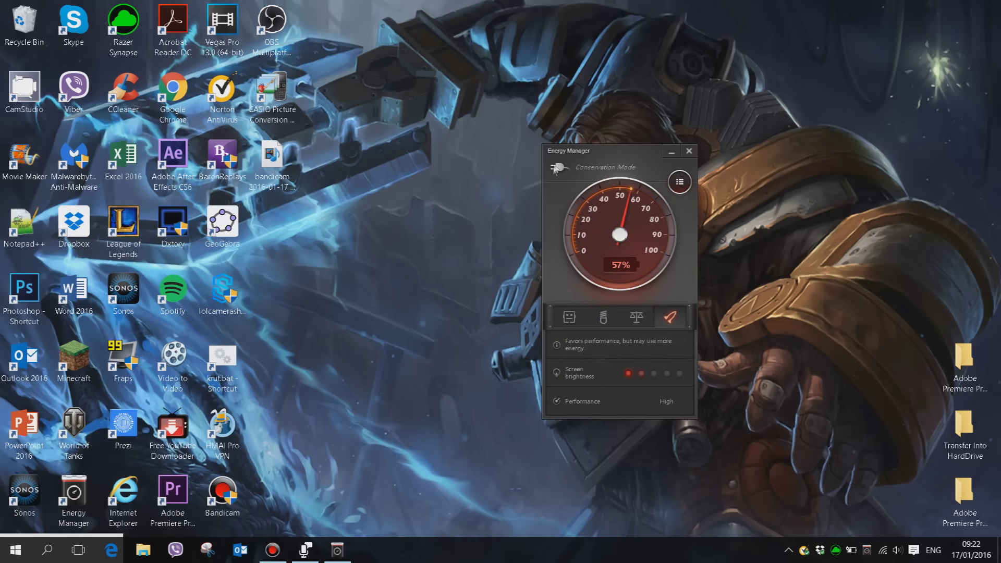
# Drag the Energy Manager battery gauge window up and to the left.
pyautogui.moveTo(606, 154); pyautogui.dragTo(482, 126)
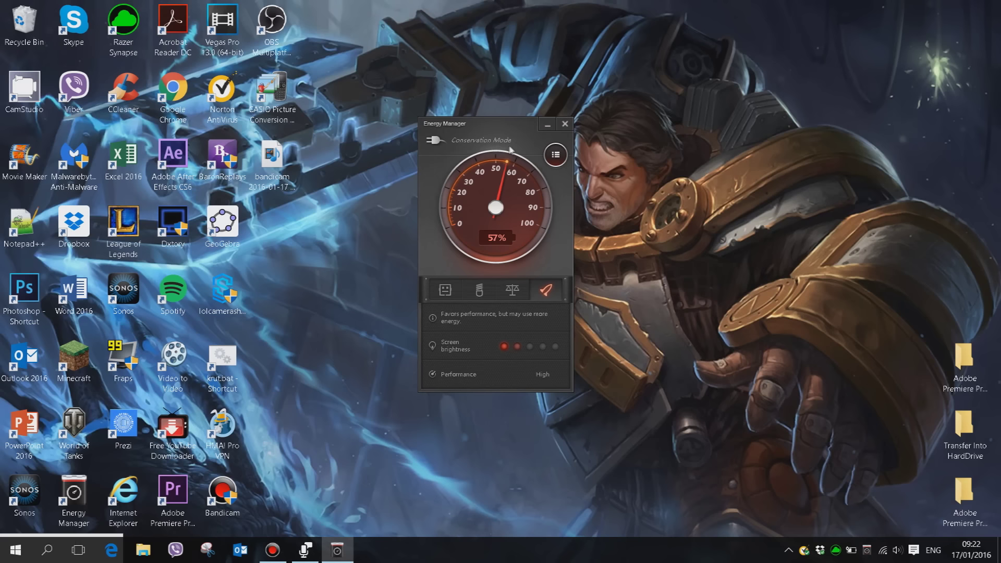
# Expand Energy Manager, shift it left, show Settings, and turn Conservation Mode off.
pyautogui.click(558, 157)
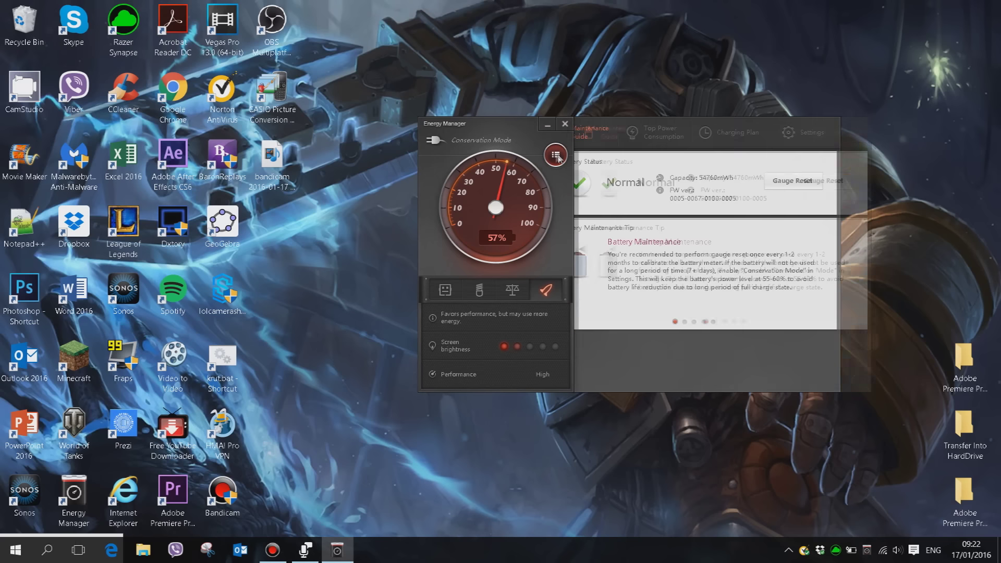
pyautogui.moveTo(482, 124); pyautogui.dragTo(402, 111)
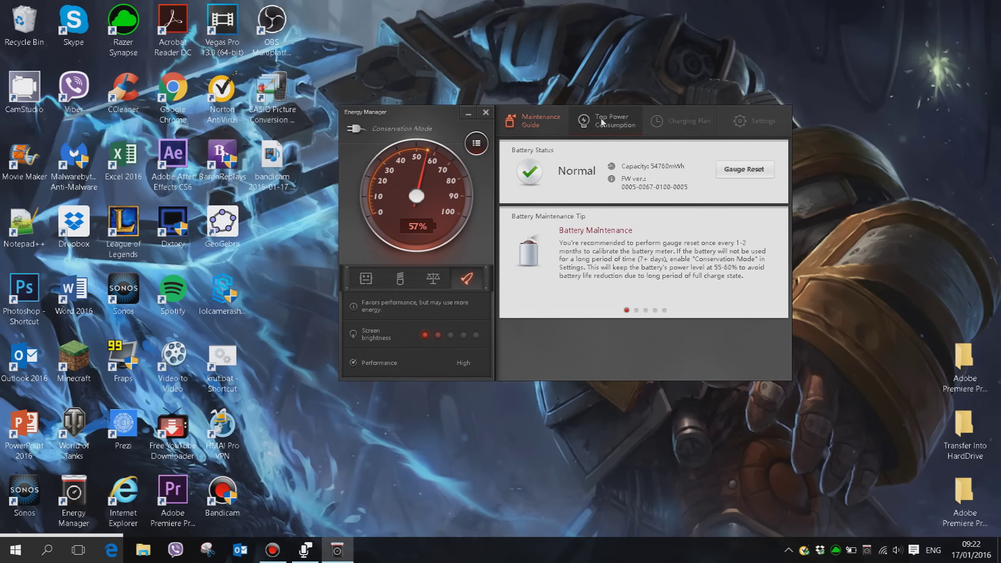
pyautogui.click(744, 121)
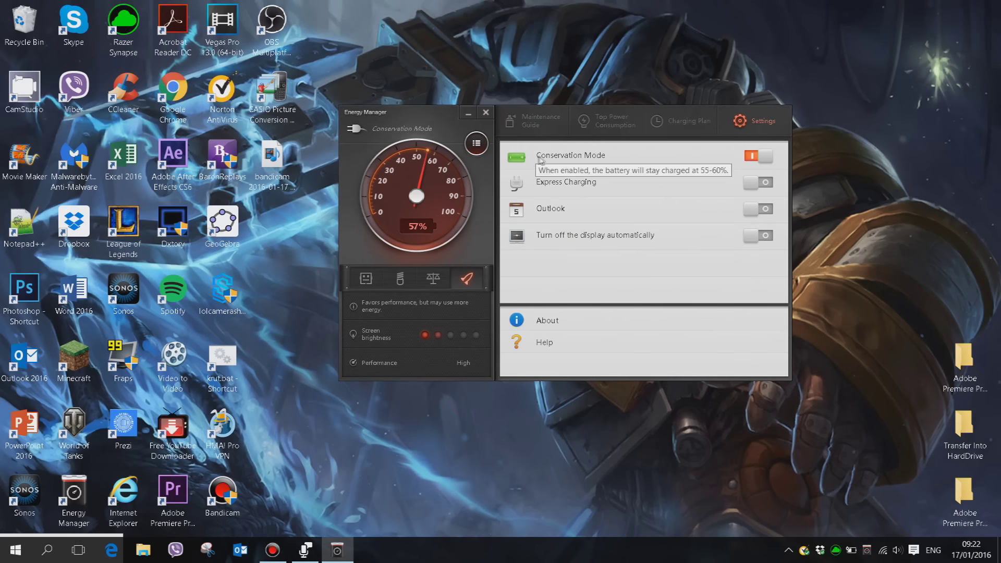
pyautogui.click(759, 157)
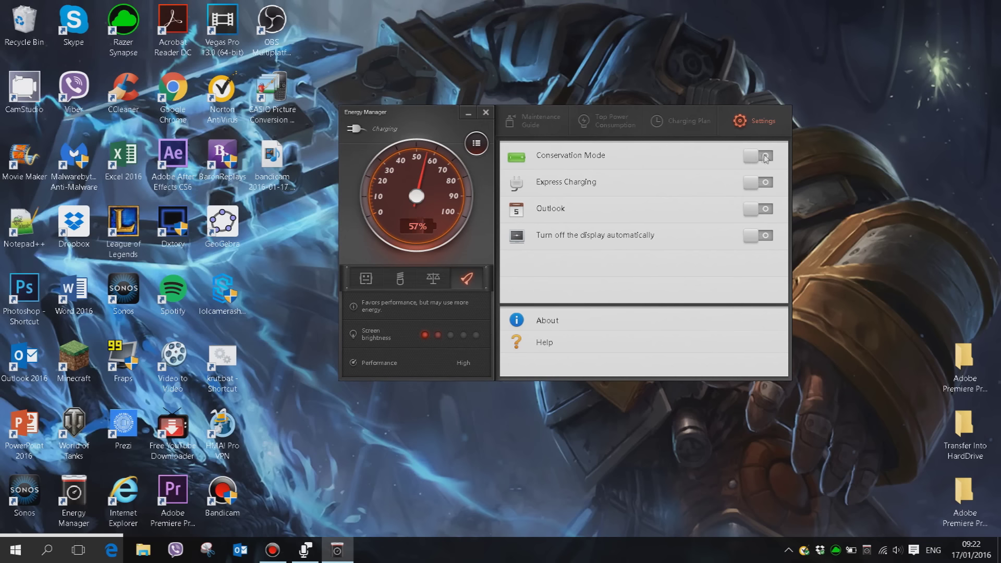
pyautogui.click(763, 157)
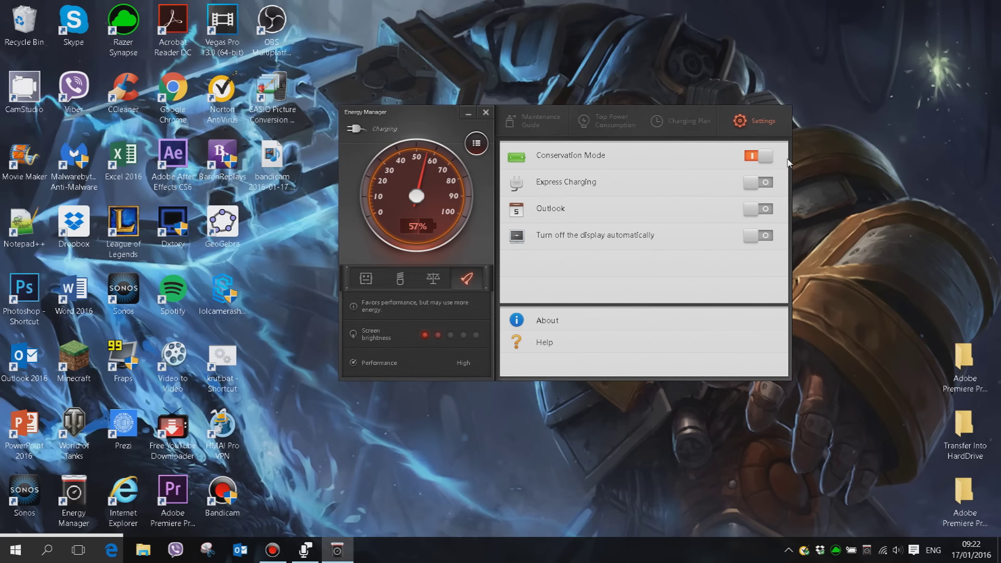